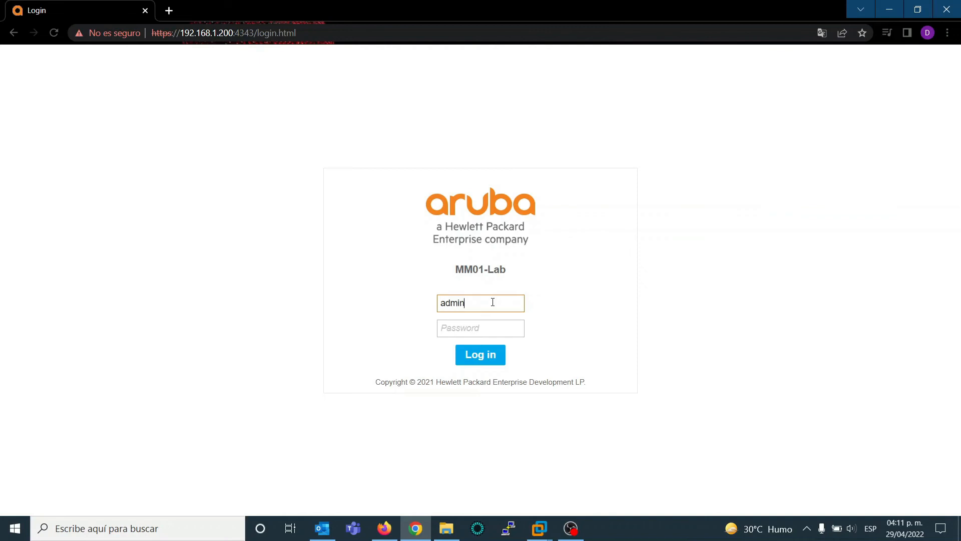
Step: Enter the account password, log in to the Mobility Master console and dismiss the translation prompt
key(Tab)
text(•••••••)
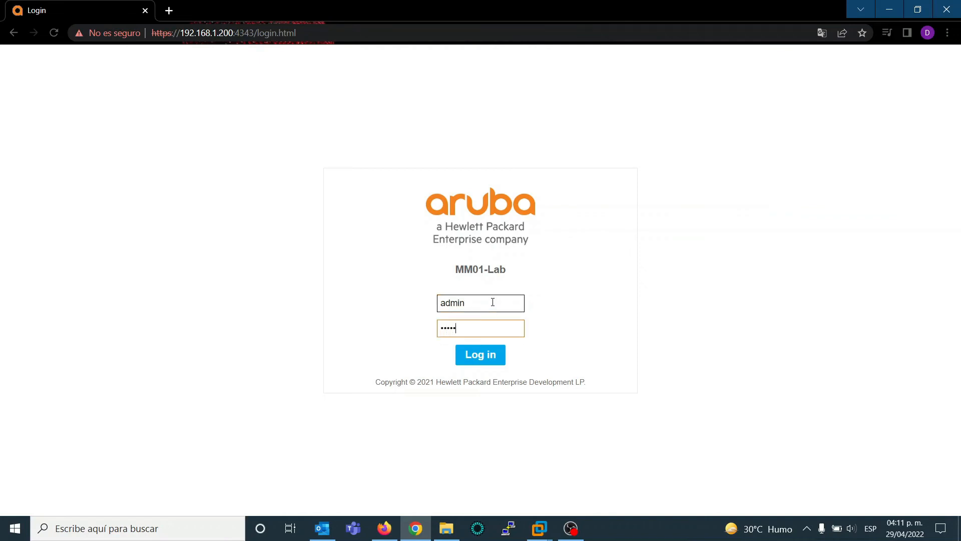
key(Return)
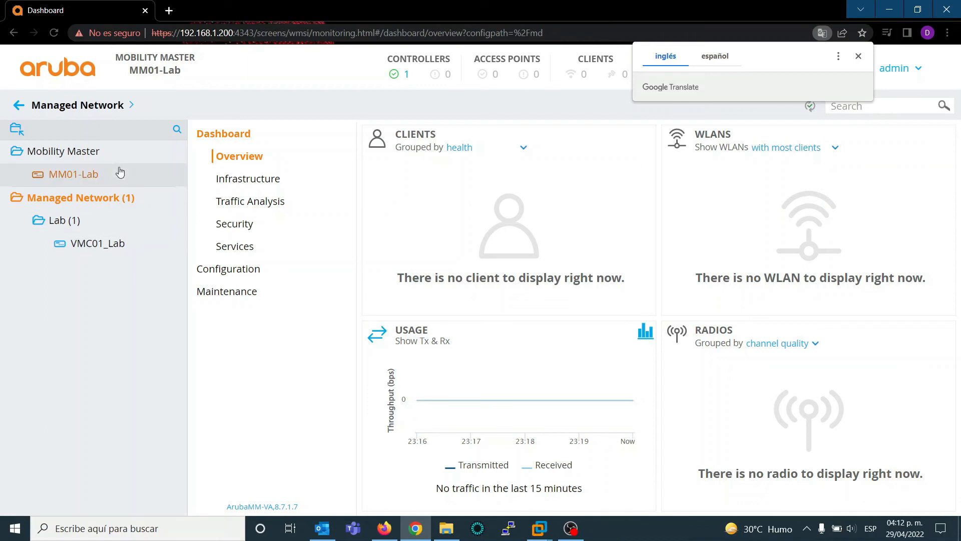
click(859, 56)
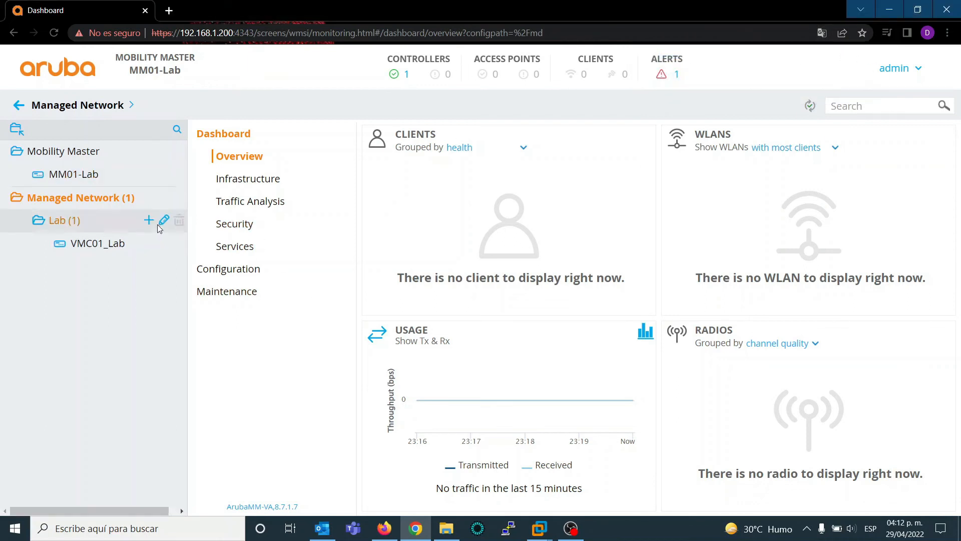
Step: Open the WLANs configuration of the Lab group under Managed Network
click(66, 225)
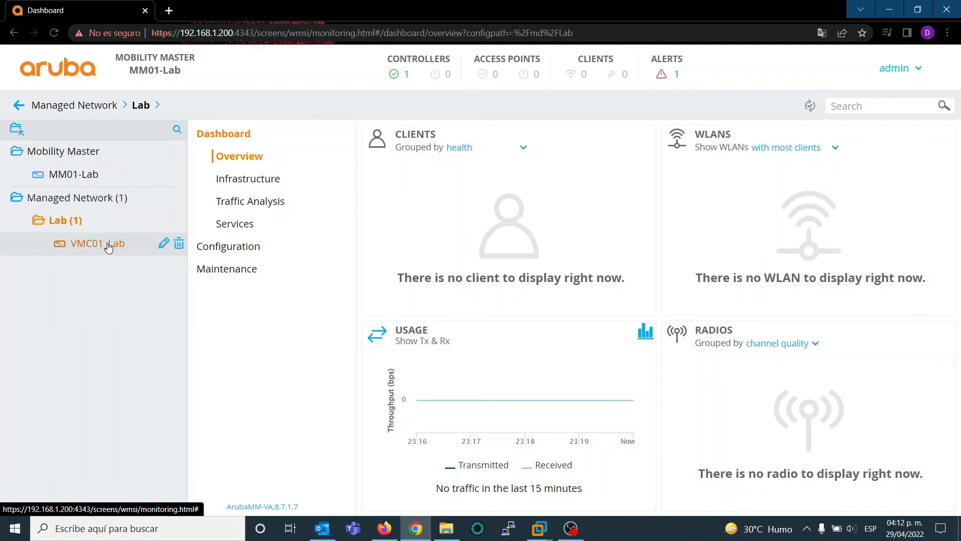
click(222, 246)
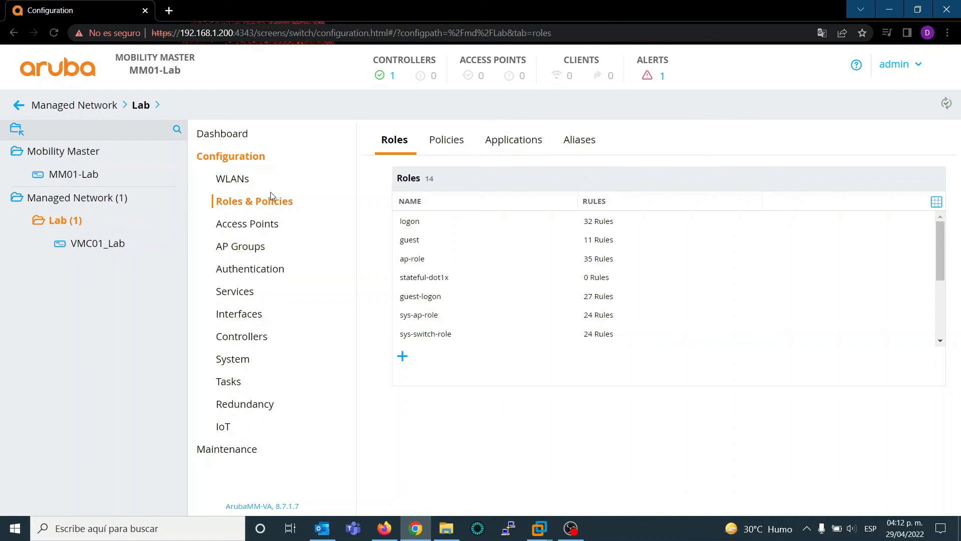
click(238, 185)
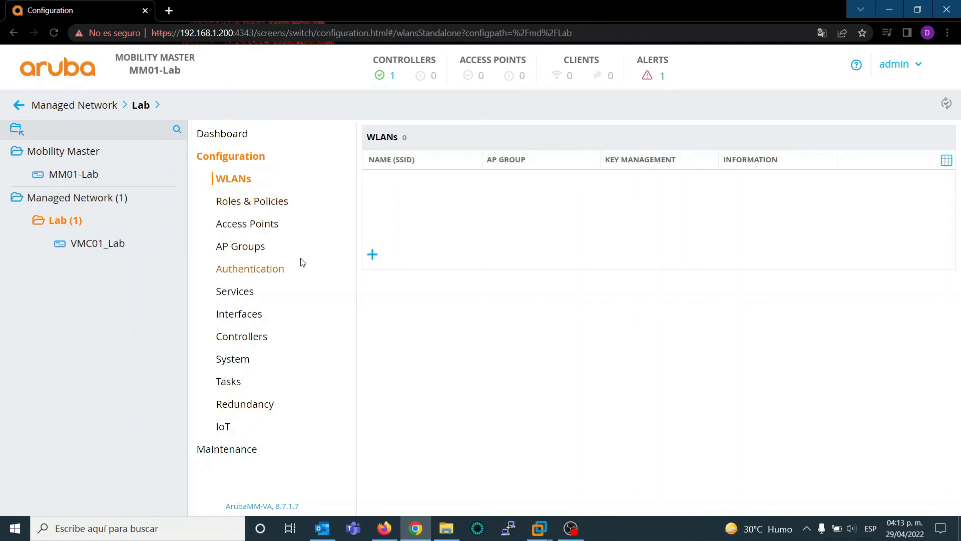
click(373, 255)
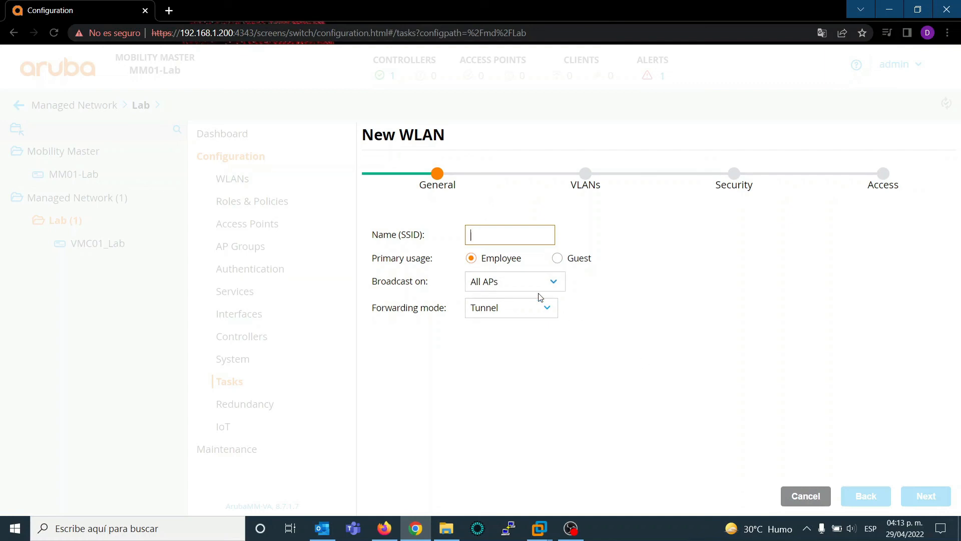
click(807, 493)
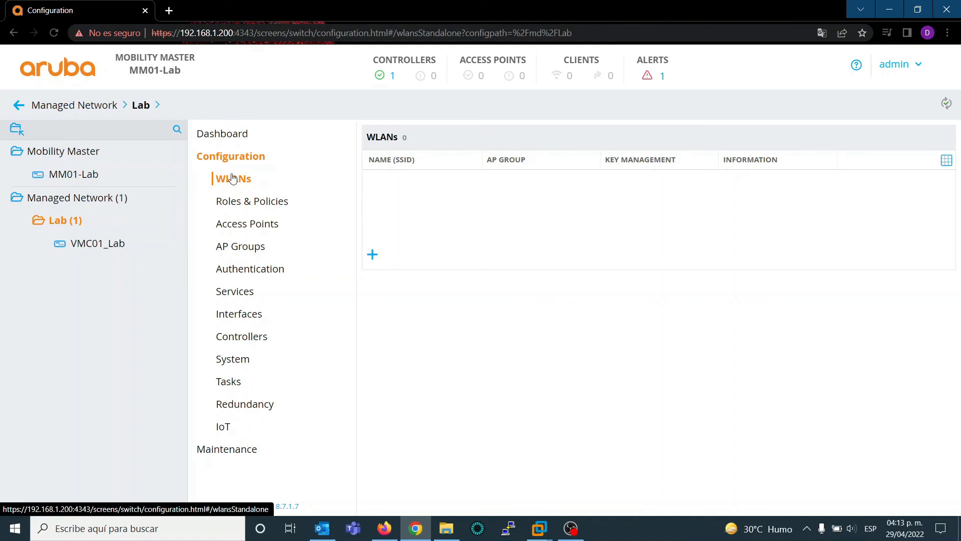
Step: Start a new WLAN with the SSID Lab-PSK for employee use and accept VLAN 1
click(372, 254)
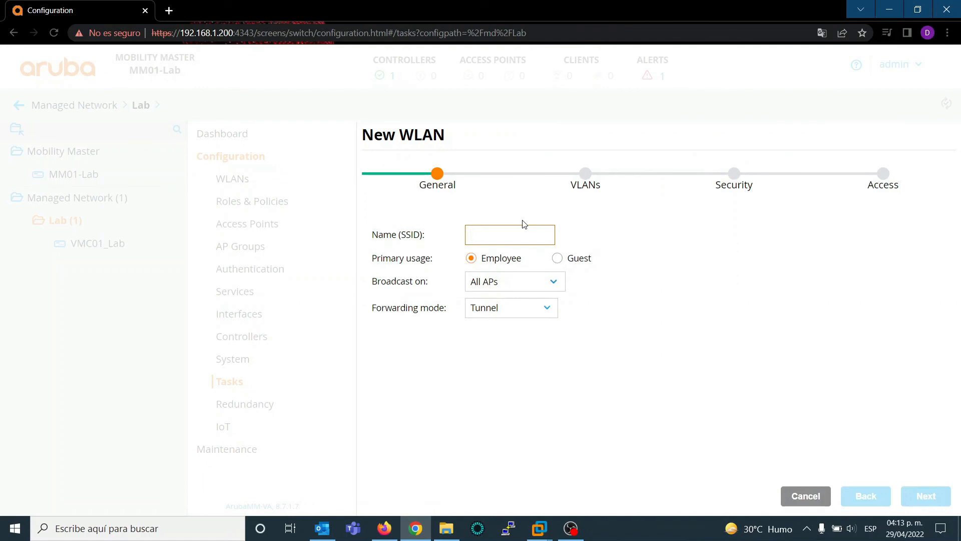
text(LAME)
key(BackSpace)
key(BackSpace)
key(BackSpace)
text(a)
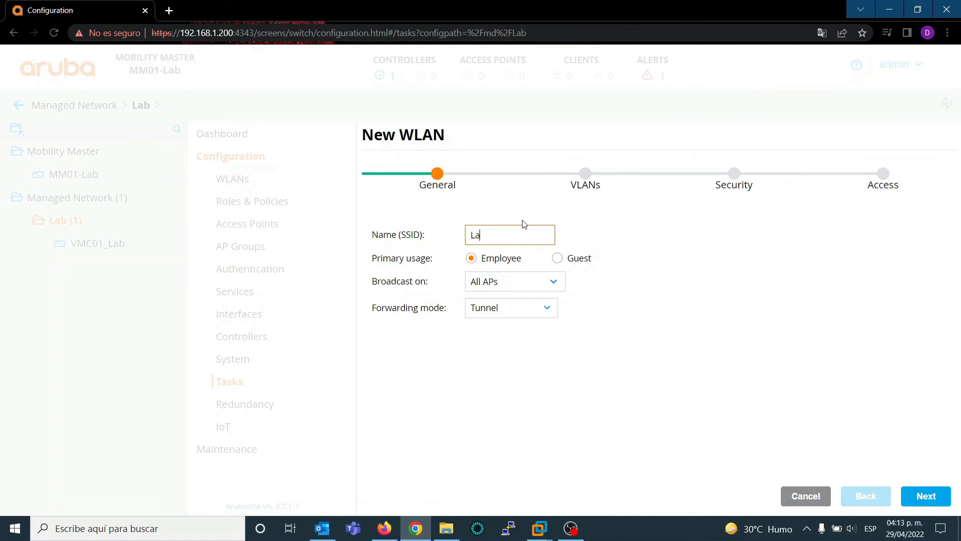
text(b-PSK)
click(927, 495)
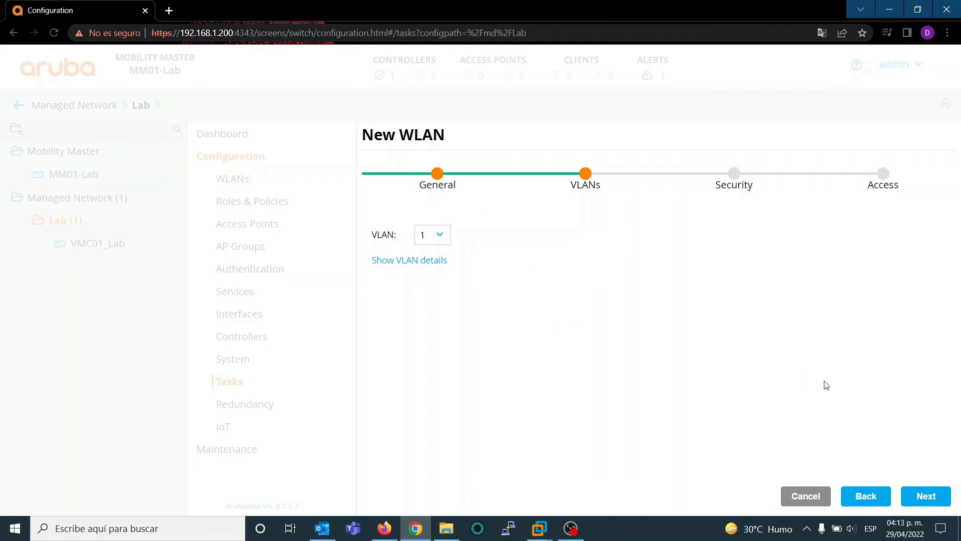
click(918, 502)
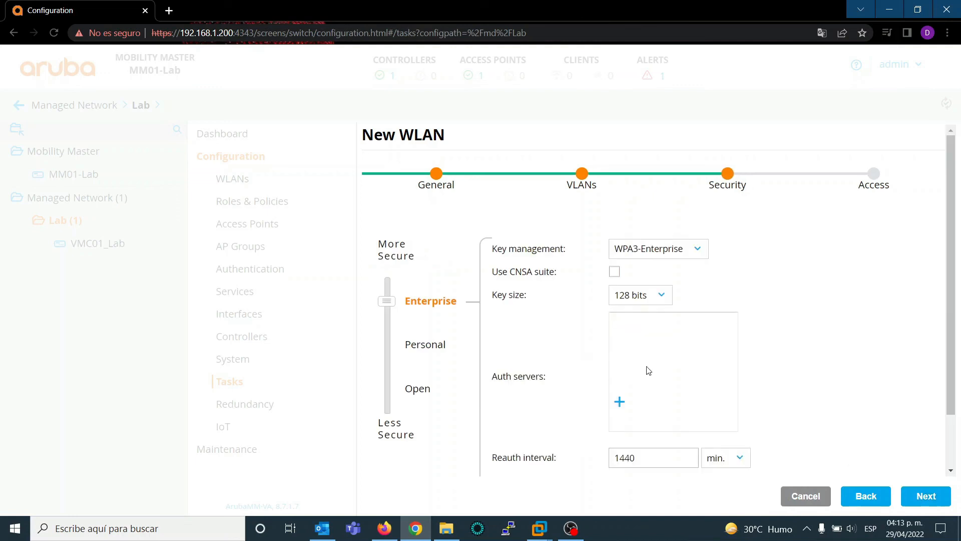
click(687, 248)
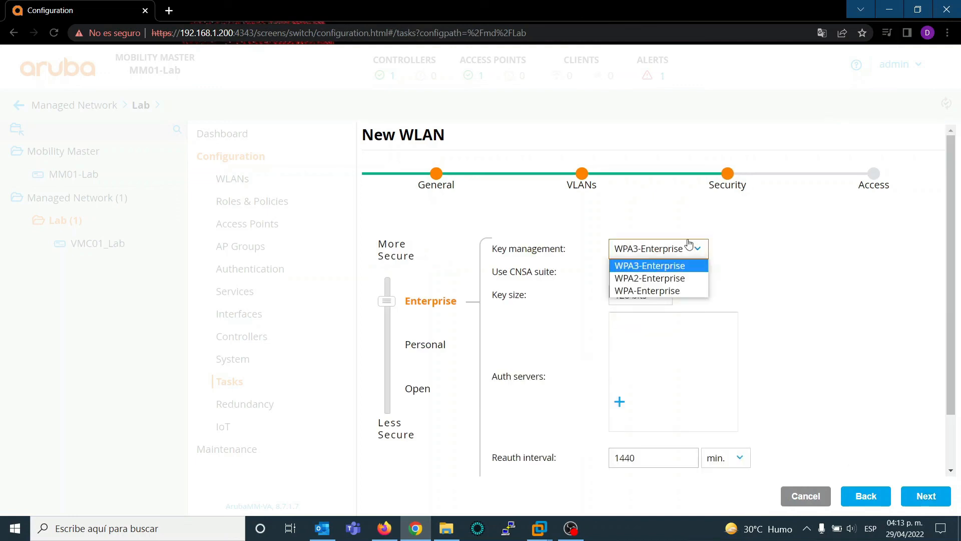
click(661, 283)
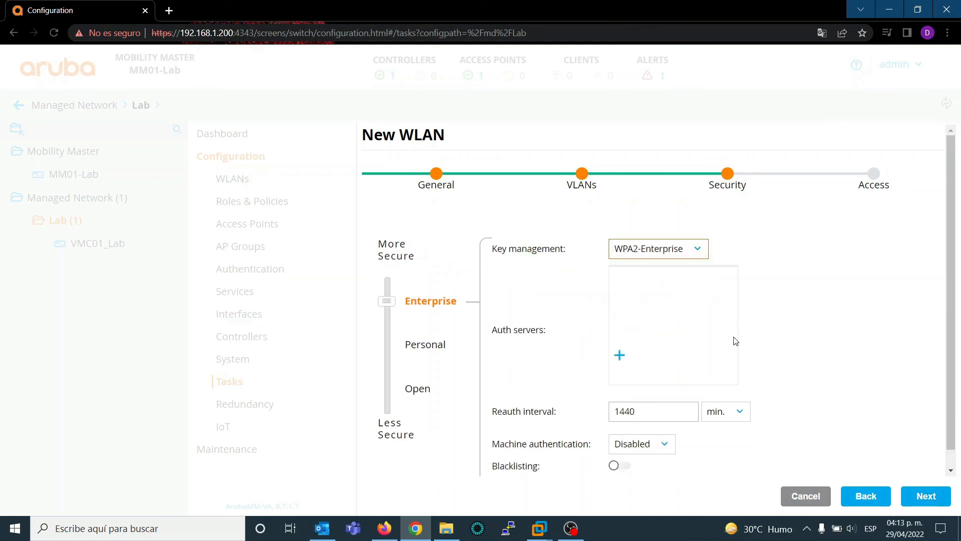
click(685, 255)
Step: Set the WLAN's security level to Personal with WPA2-Personal key management
click(420, 347)
click(655, 254)
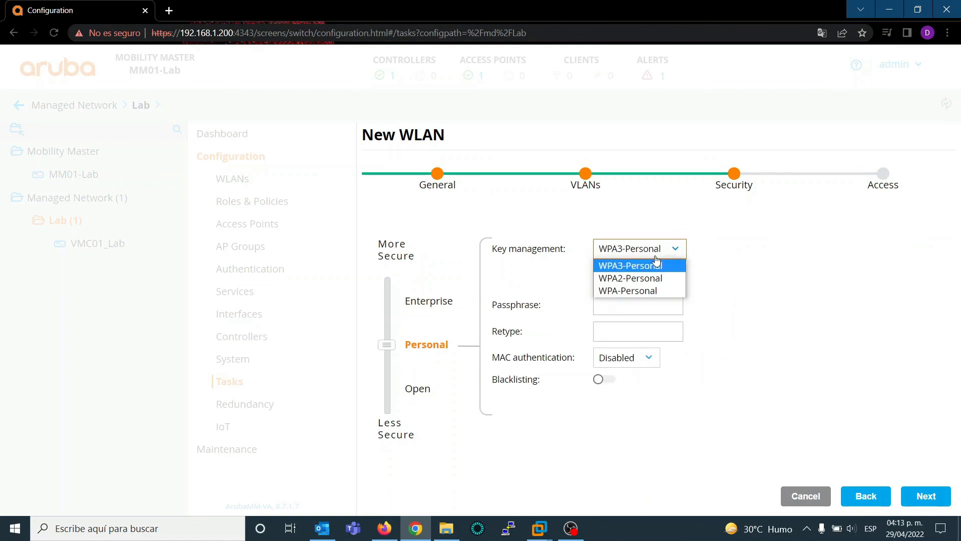
click(641, 279)
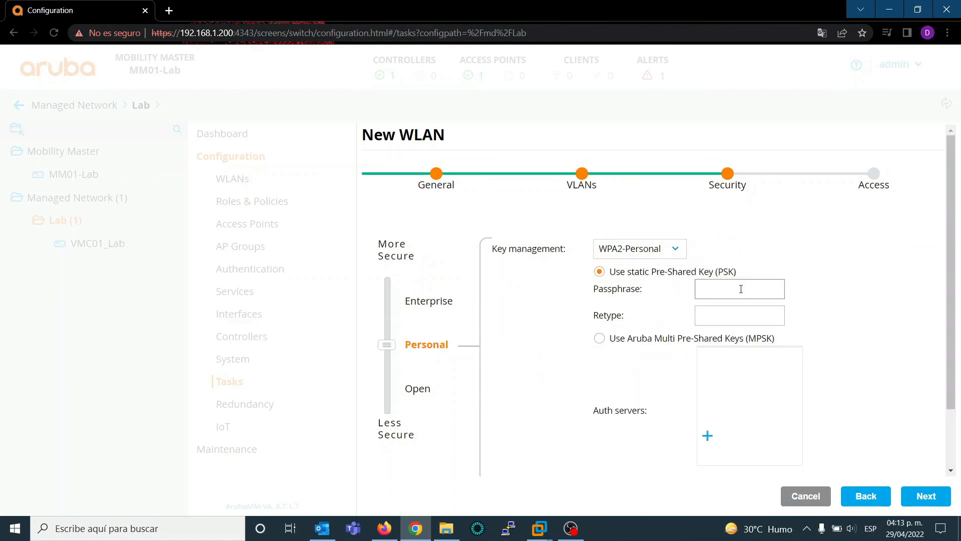
Step: Enter and retype the static pre-shared key passphrase, and proceed to the access settings
text(*****)
key(BackSpace)
key(BackSpace)
key(BackSpace)
key(BackSpace)
key(BackSpace)
text(*******)
key(BackSpace)
key(BackSpace)
key(BackSpace)
key(BackSpace)
key(BackSpace)
key(BackSpace)
key(BackSpace)
text(********)
key(Tab)
text(******)
scroll(960, 302, down, 2)
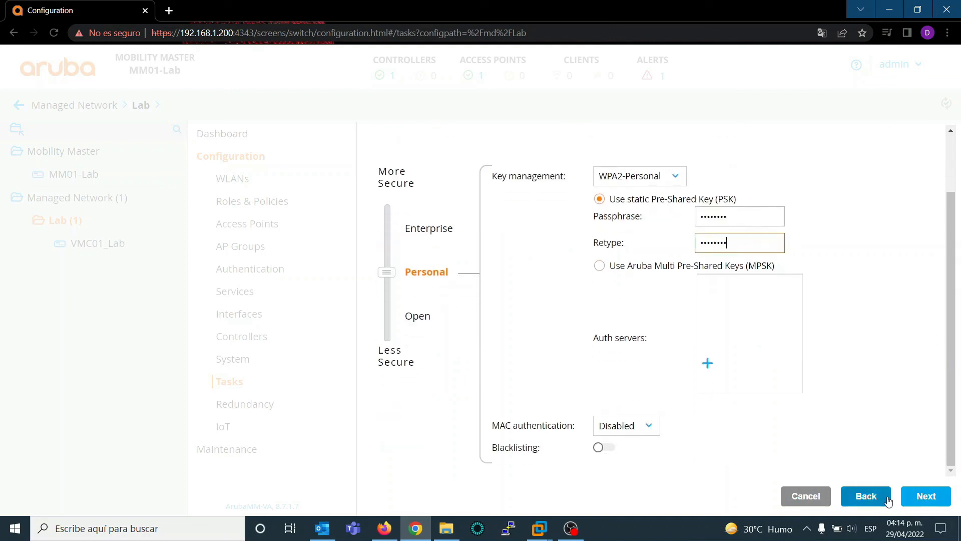
click(925, 497)
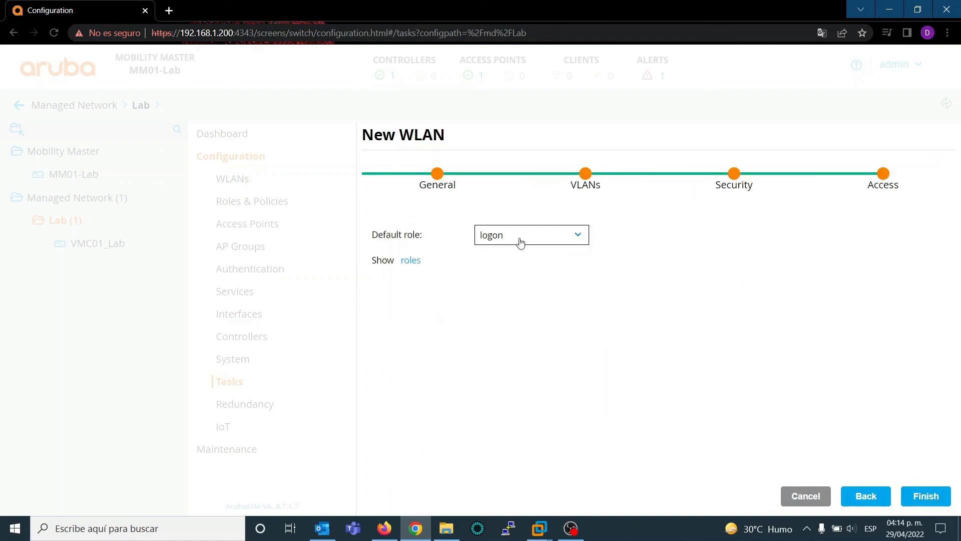
Step: Set the WLAN's default role to authenticated and finish creating it
click(520, 242)
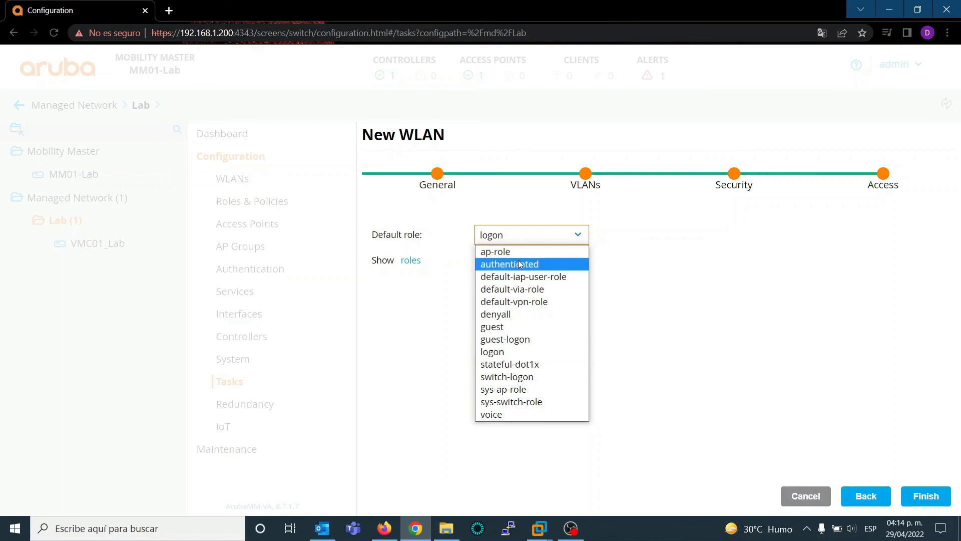
click(518, 266)
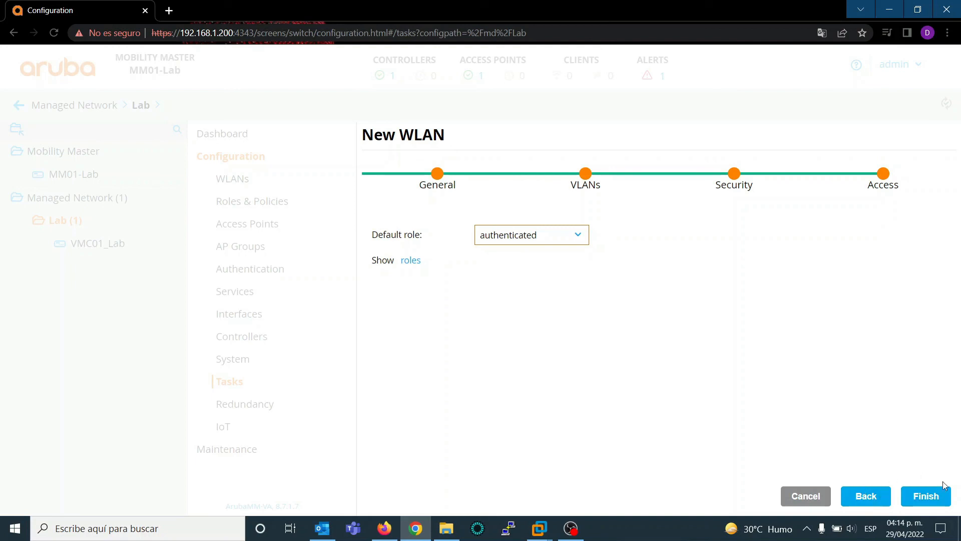
click(932, 504)
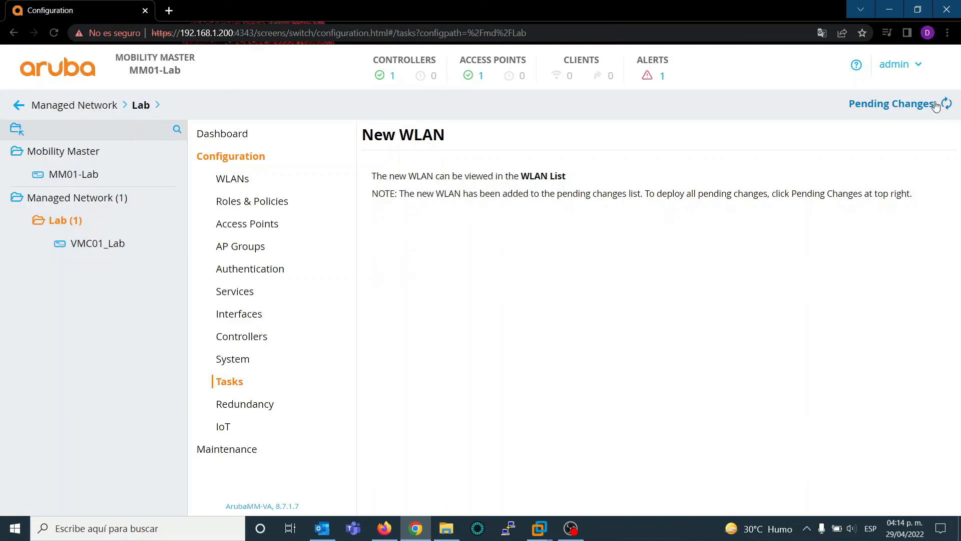
Step: Deploy the pending changes to the Lab group and dismiss the deployment status
click(936, 105)
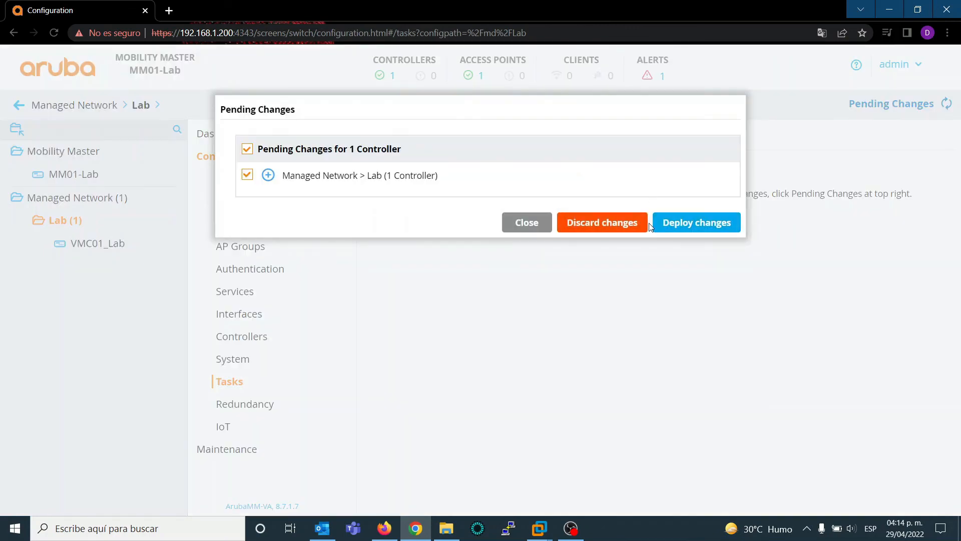
click(669, 222)
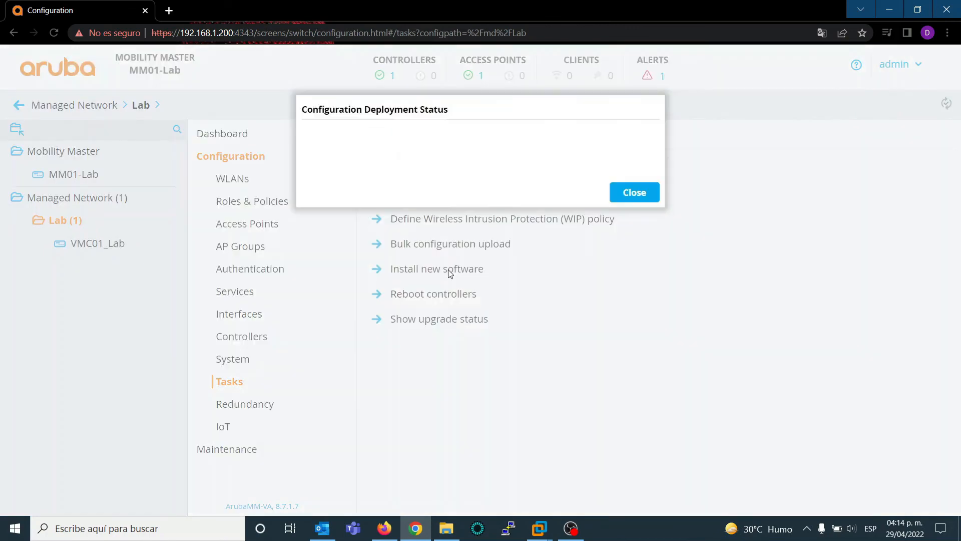
click(650, 313)
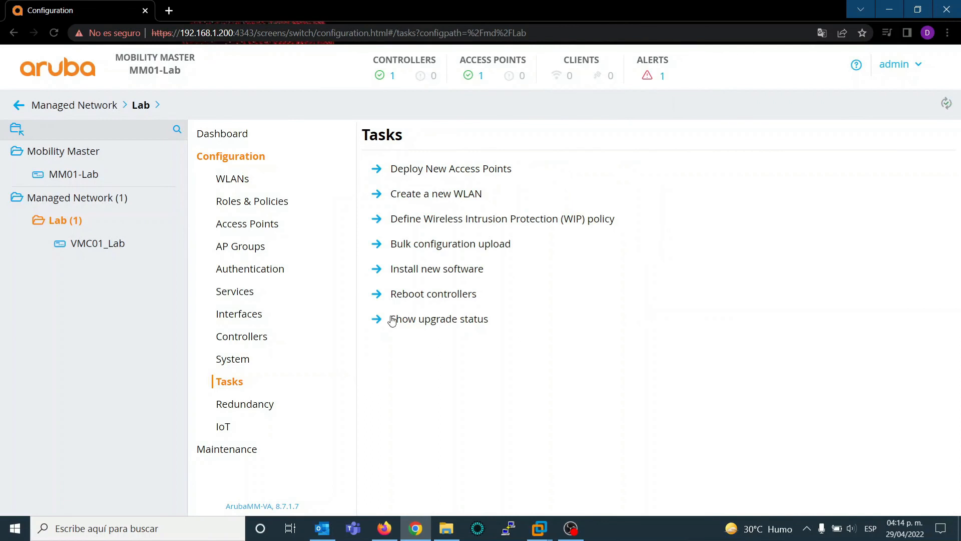
Step: Create another WLAN with the SSID Lab_Guest and proceed to its security settings
click(444, 198)
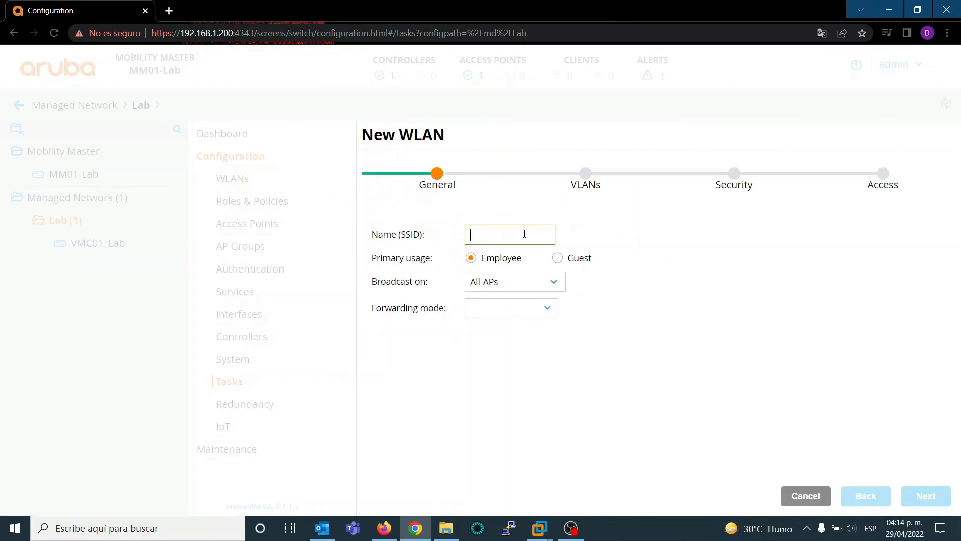
text(AR)
key(BackSpace)
key(BackSpace)
text(L)
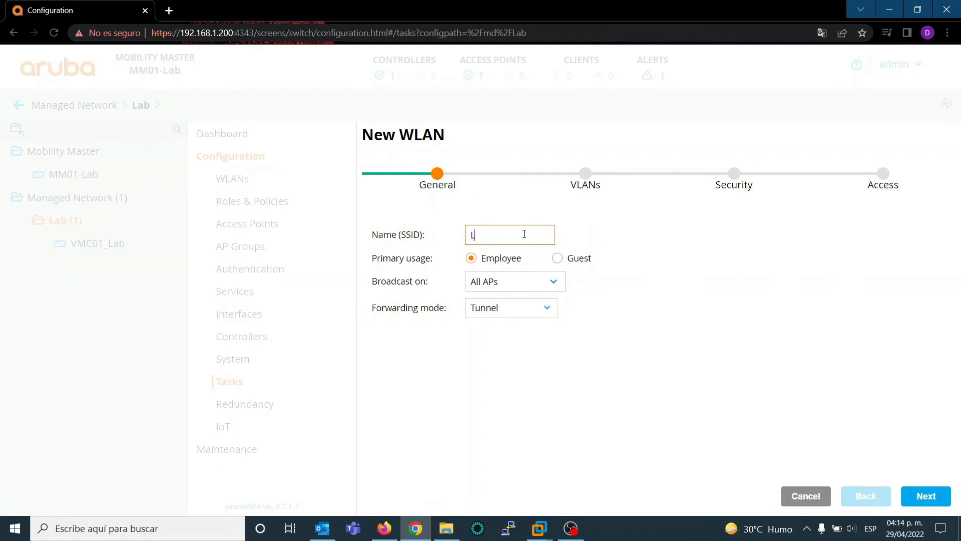
text(A)
key(BackSpace)
text(ab)
text(_)
text(Guet)
text(st)
click(921, 501)
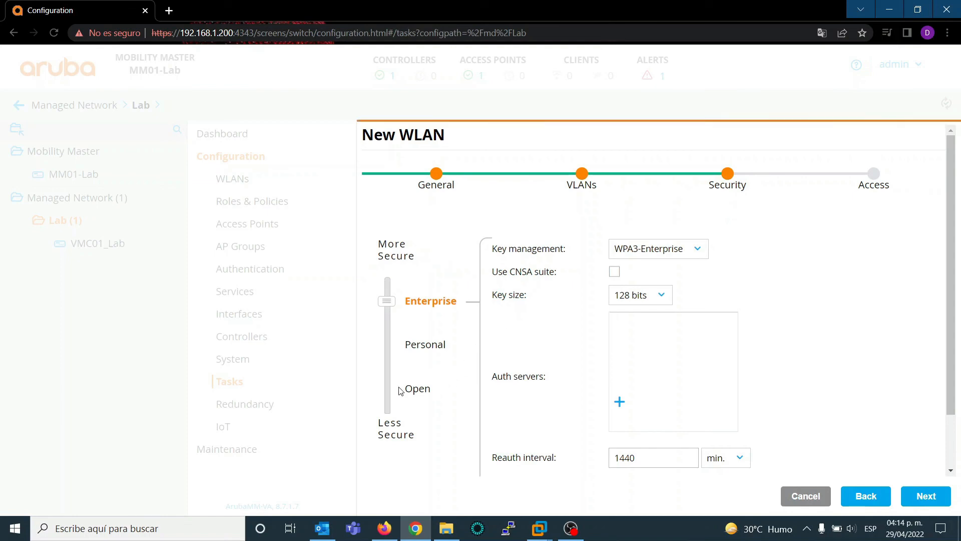
Step: Set the security level of Lab_Guest to Open with Enhanced Open key management
click(400, 391)
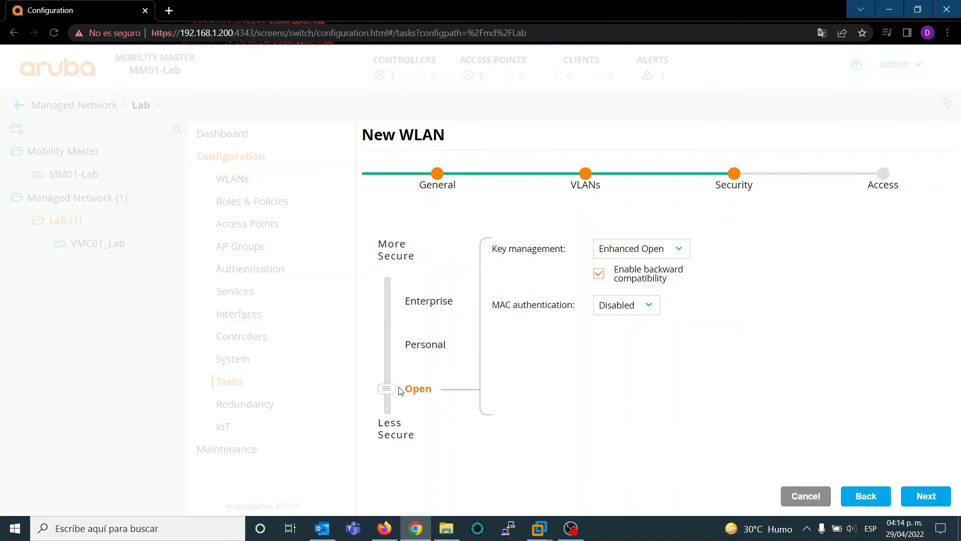
click(680, 257)
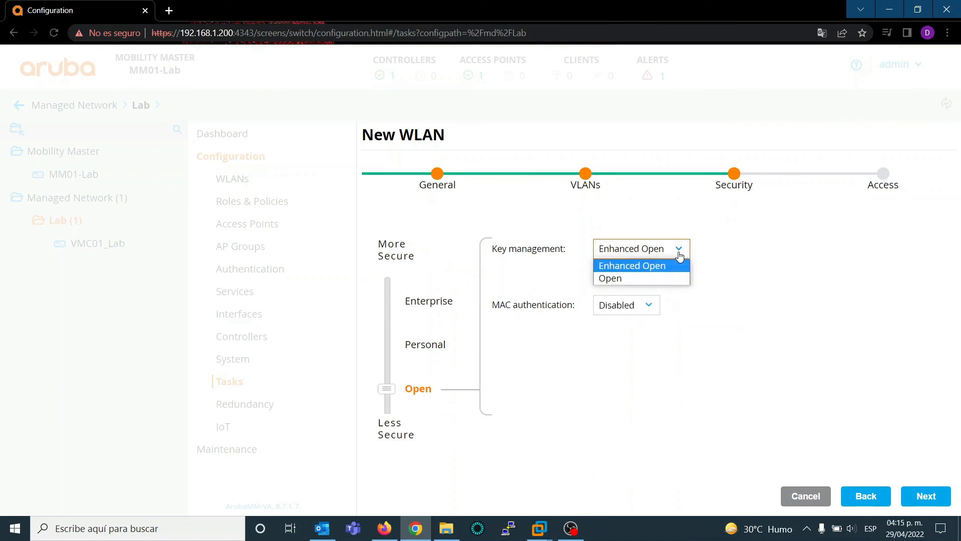
click(680, 257)
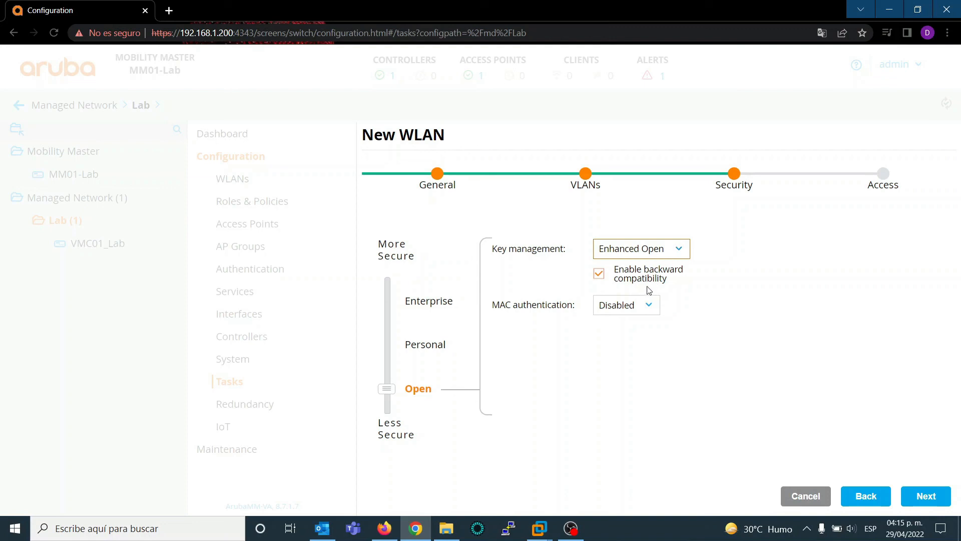
click(623, 253)
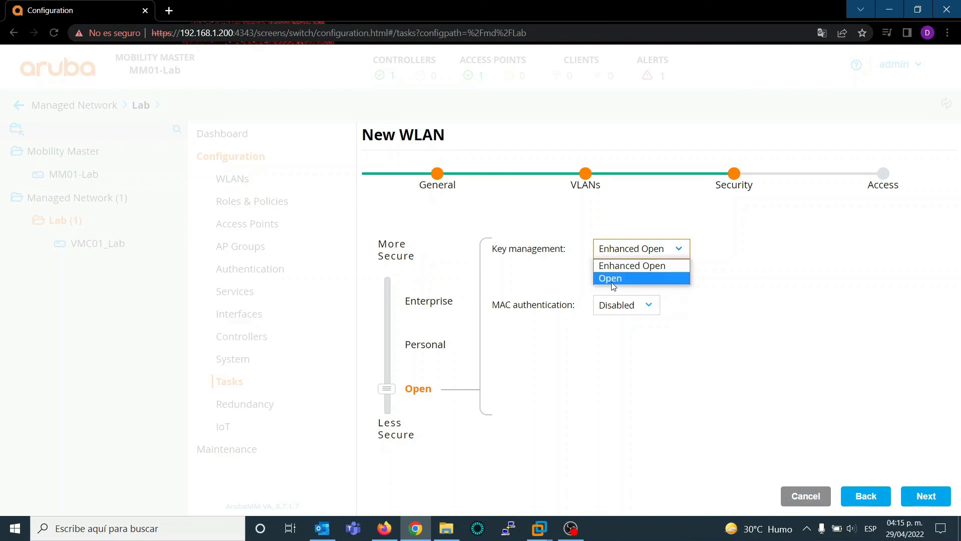
click(620, 276)
click(660, 249)
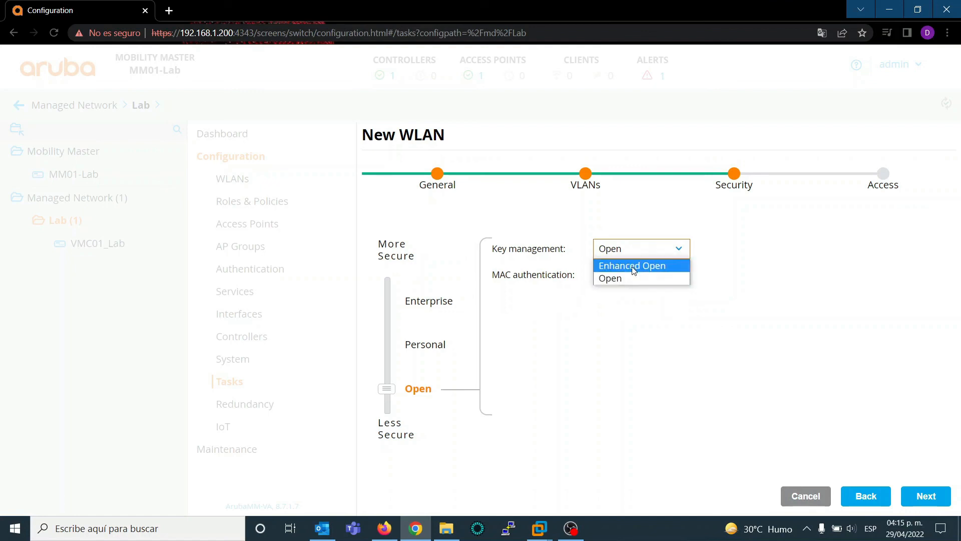
click(633, 267)
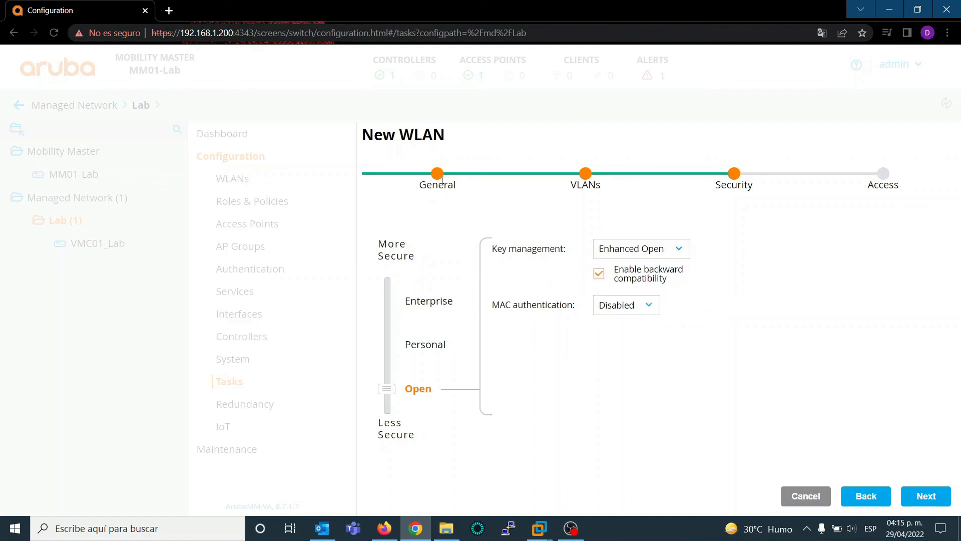
Step: Return to the general settings of Lab_Guest and set its primary usage to Guest
click(860, 497)
click(859, 498)
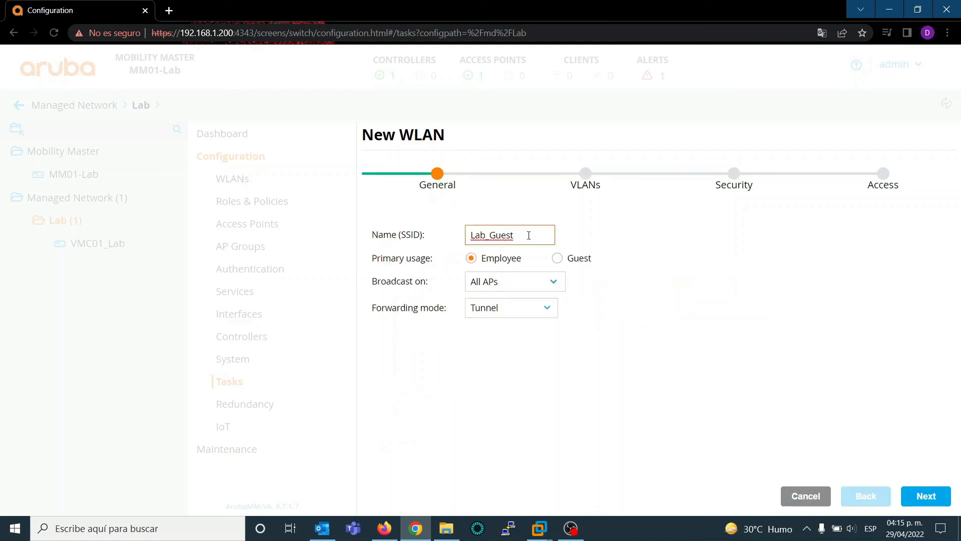
click(558, 259)
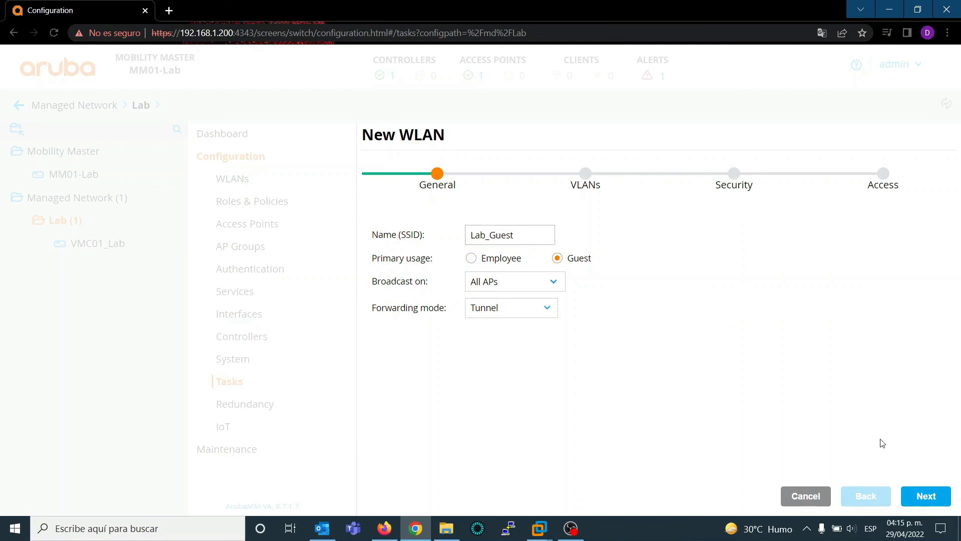
Step: Keep VLAN 1 for Lab_Guest, set its security to Internal Captive Portal with authentication, and finish creating the WLAN
click(927, 503)
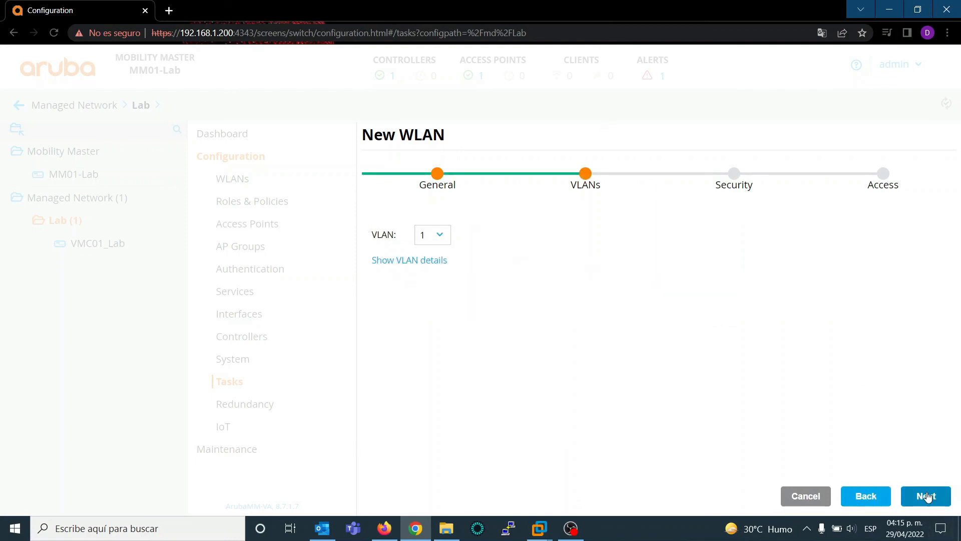
click(927, 497)
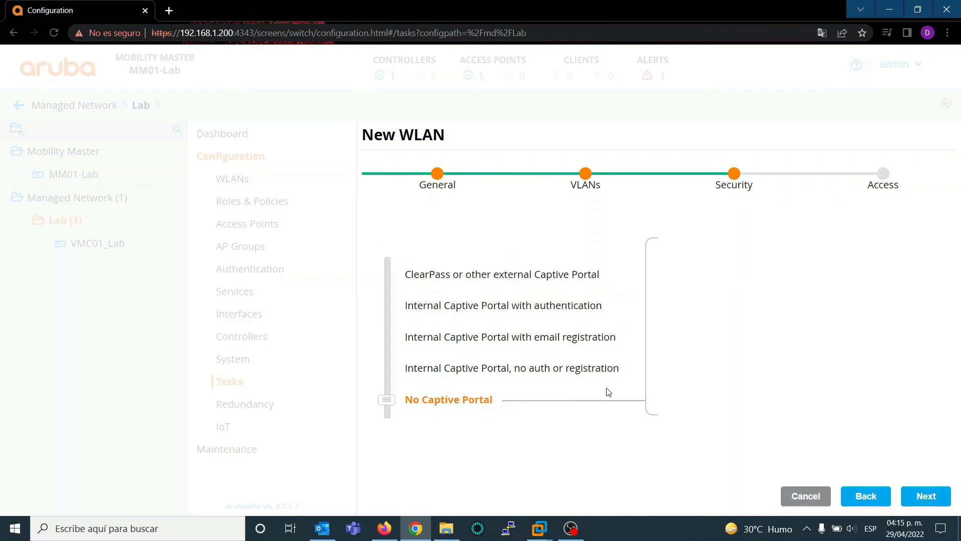
click(550, 307)
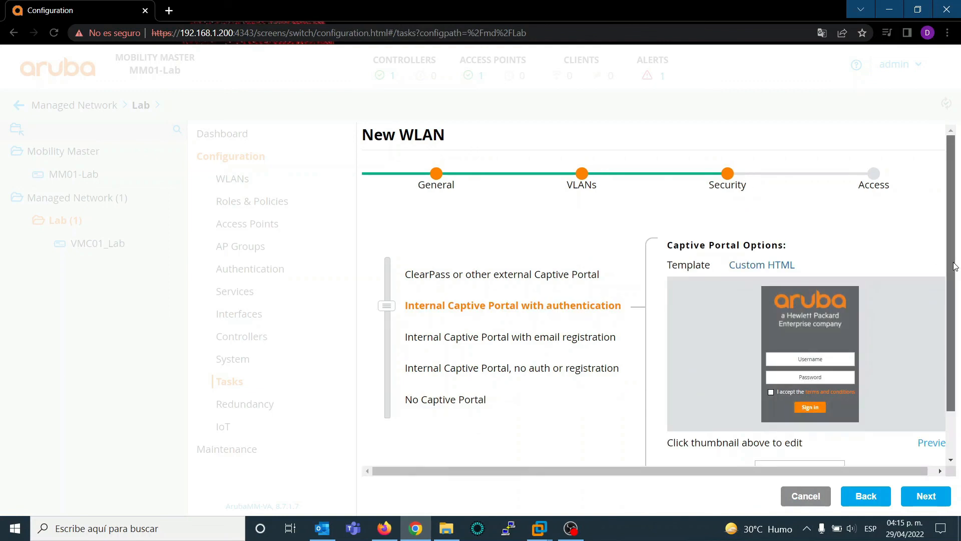
mouse_move(951, 267)
mouse_down()
mouse_move(960, 334)
mouse_move(947, 262)
mouse_up()
scroll(947, 261, down, 2)
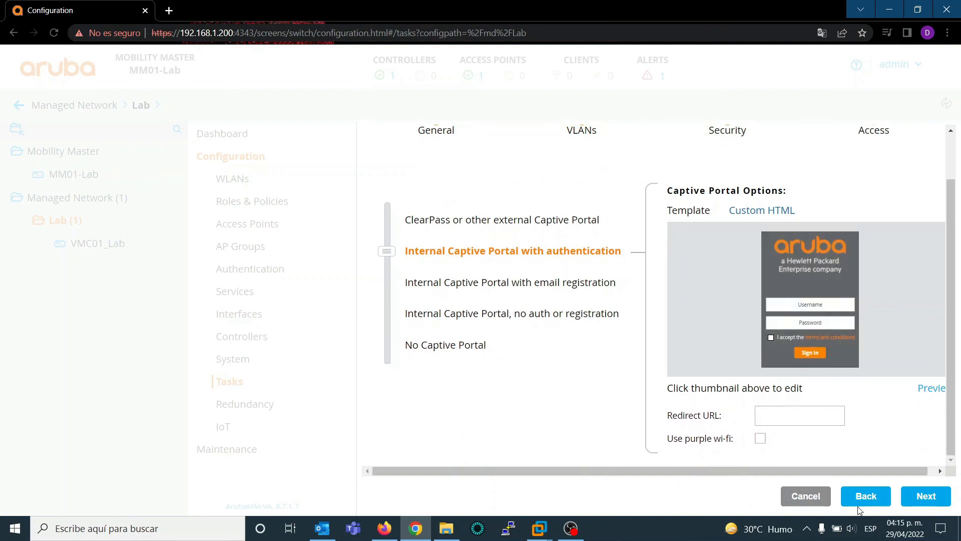
mouse_move(952, 450)
mouse_down()
mouse_move(953, 416)
mouse_move(955, 463)
mouse_up()
click(920, 502)
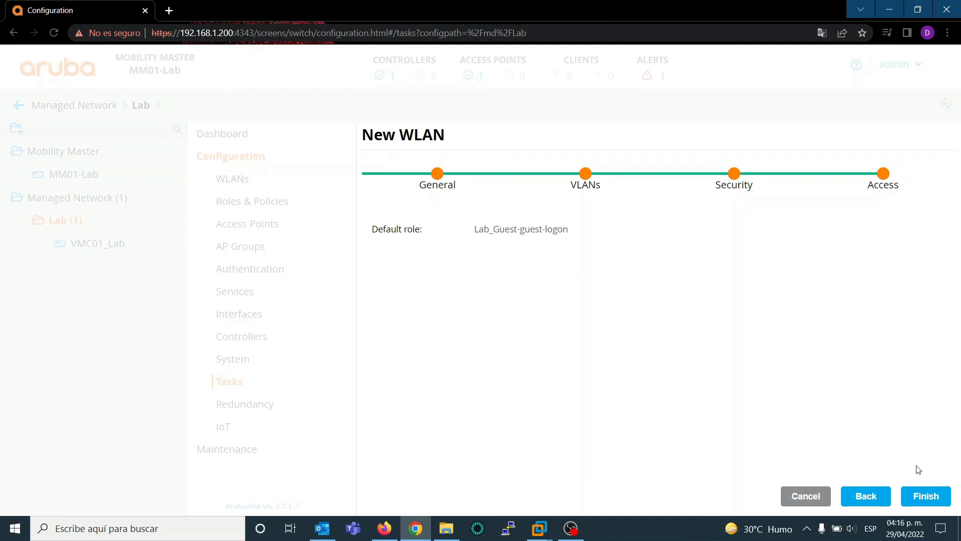
click(923, 496)
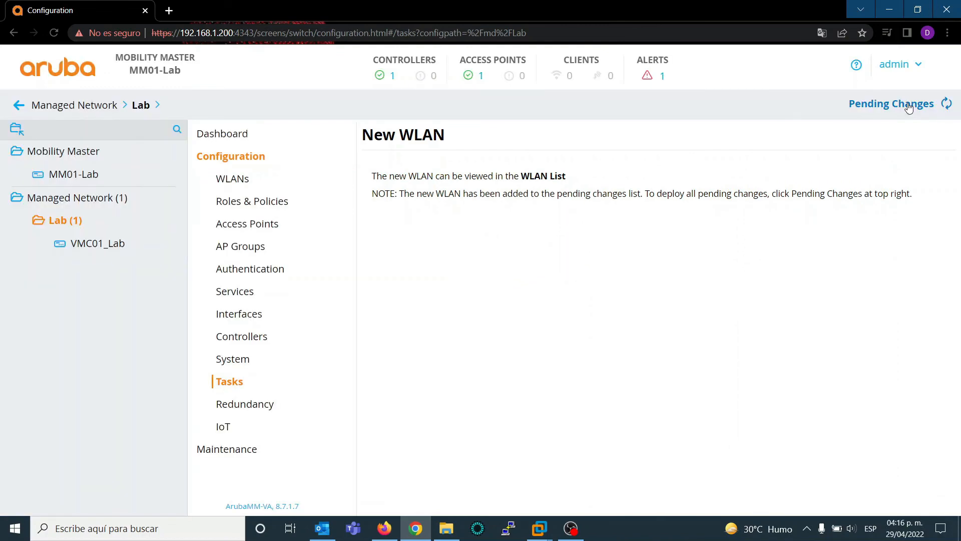
Step: Deploy the pending Lab_Guest changes to the managed controller and dismiss the deployment status
click(908, 103)
click(708, 247)
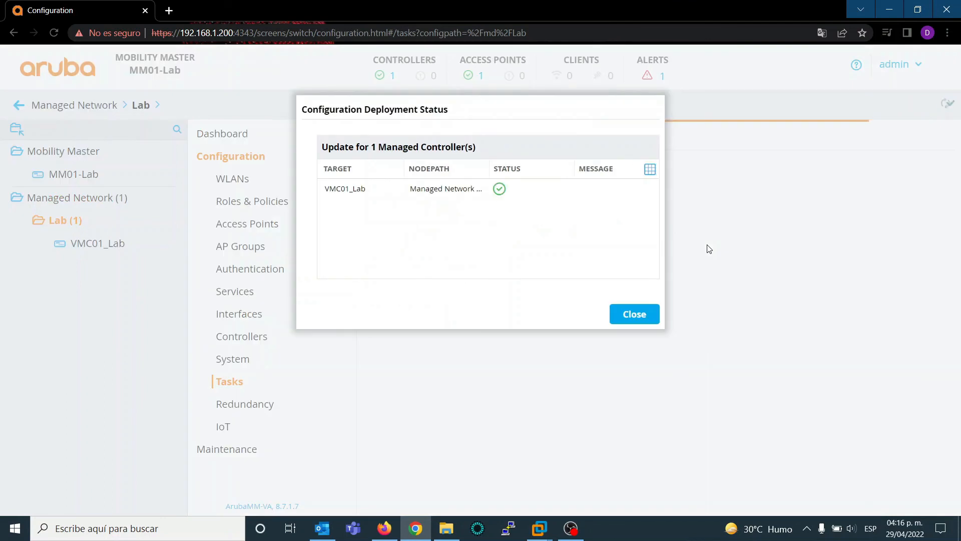
click(643, 325)
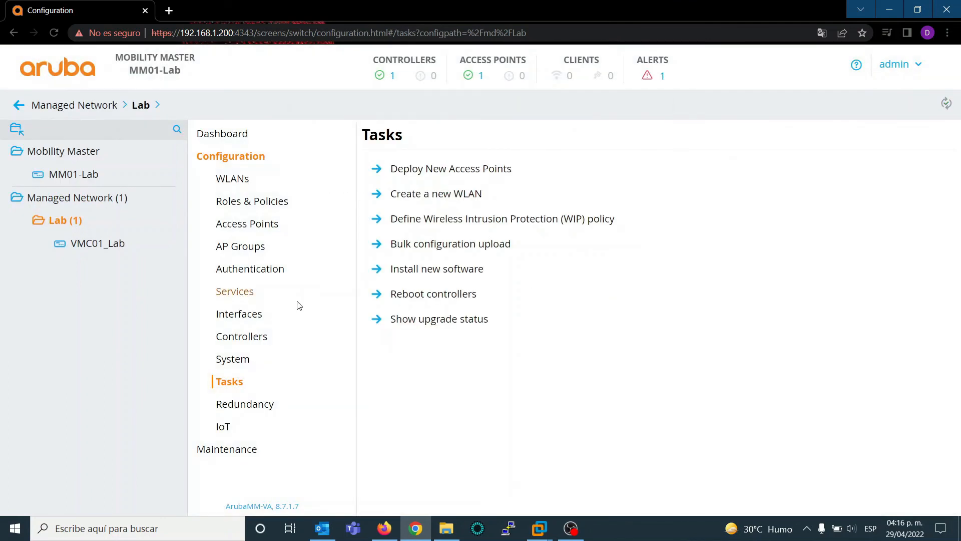
Step: Review the Lab group's WLAN list and the dashboard details of the access points that are up and the active WLANs
click(246, 180)
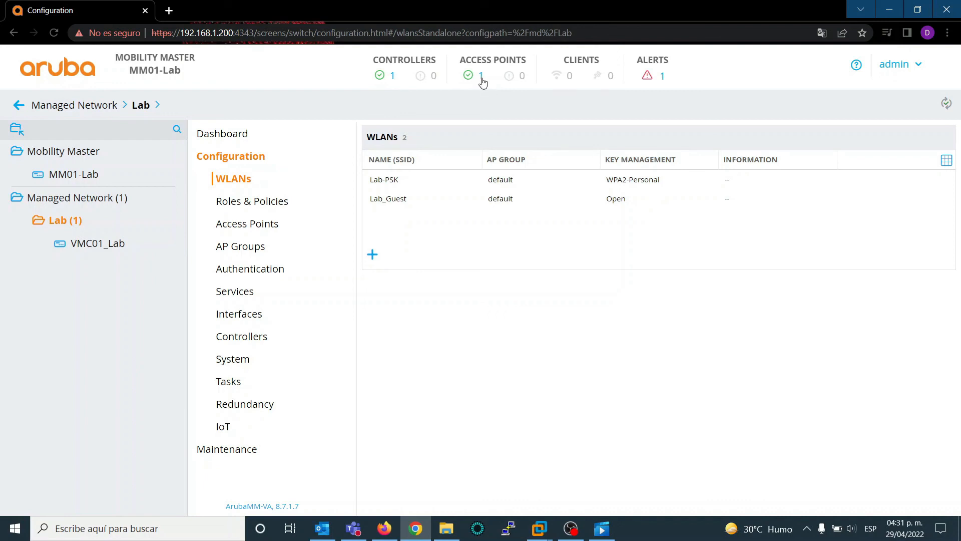
click(481, 78)
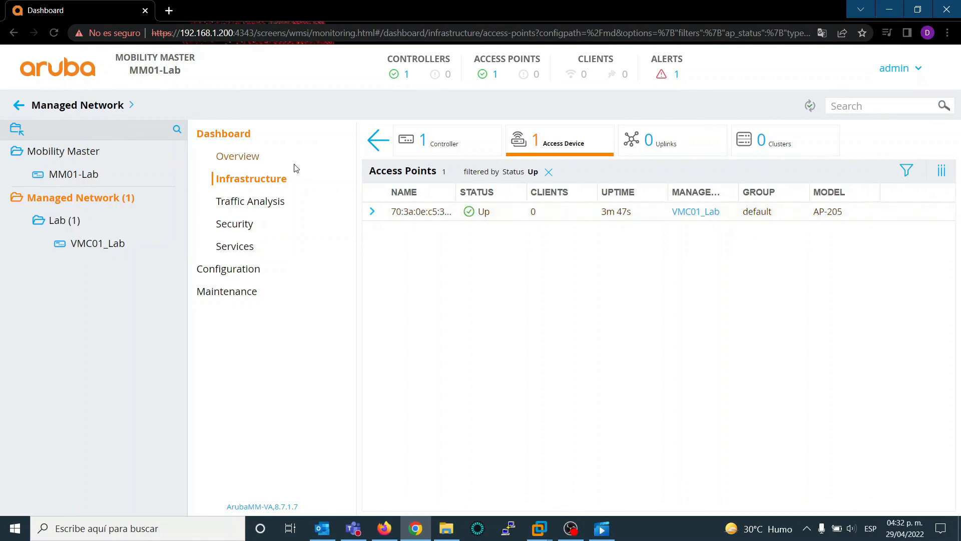
click(245, 157)
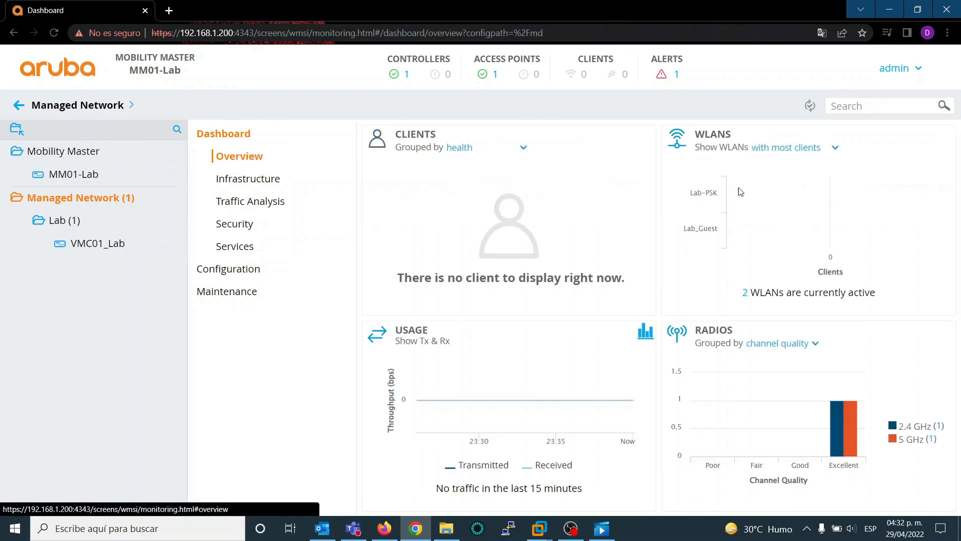
click(746, 294)
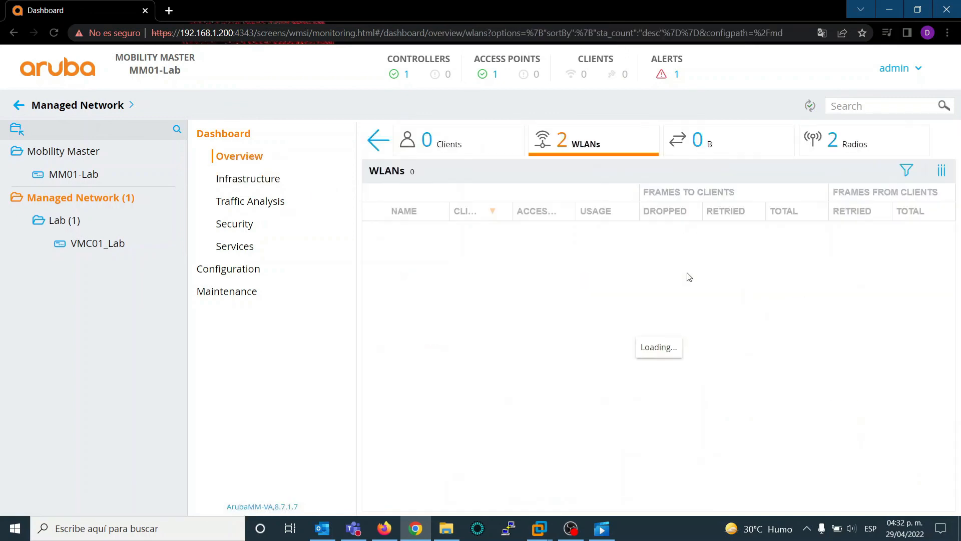